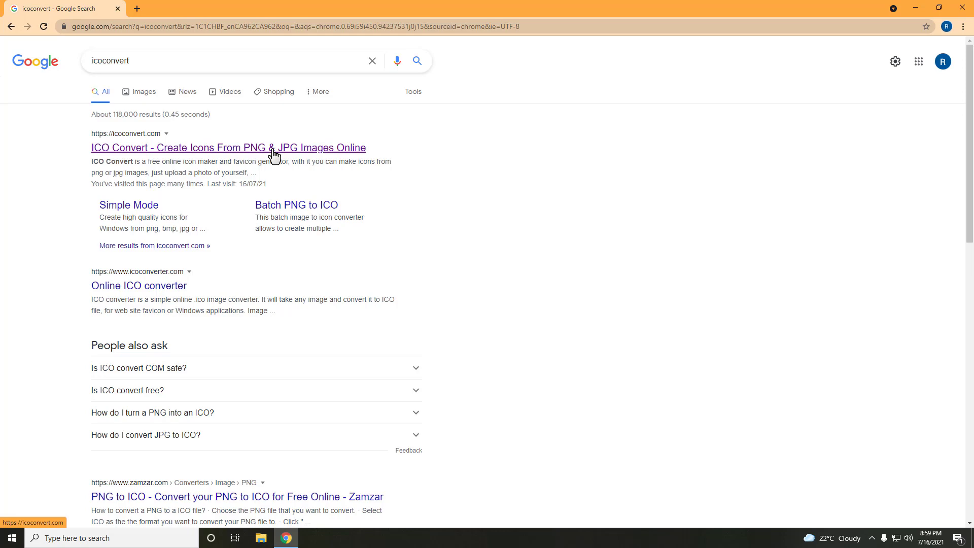
# - Open the ICO Convert site and choose the screenshot PNG from Downloads
pyautogui.click(273, 150)
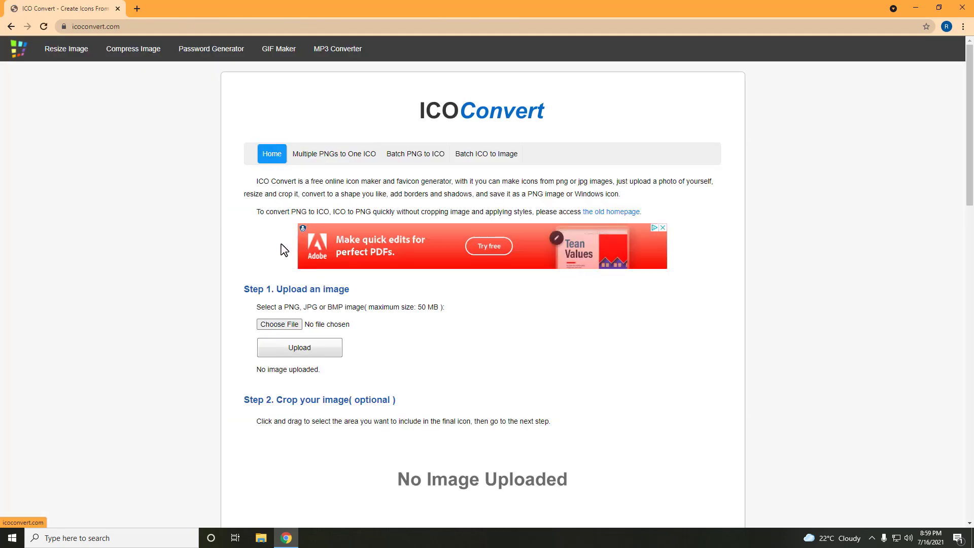
pyautogui.click(272, 327)
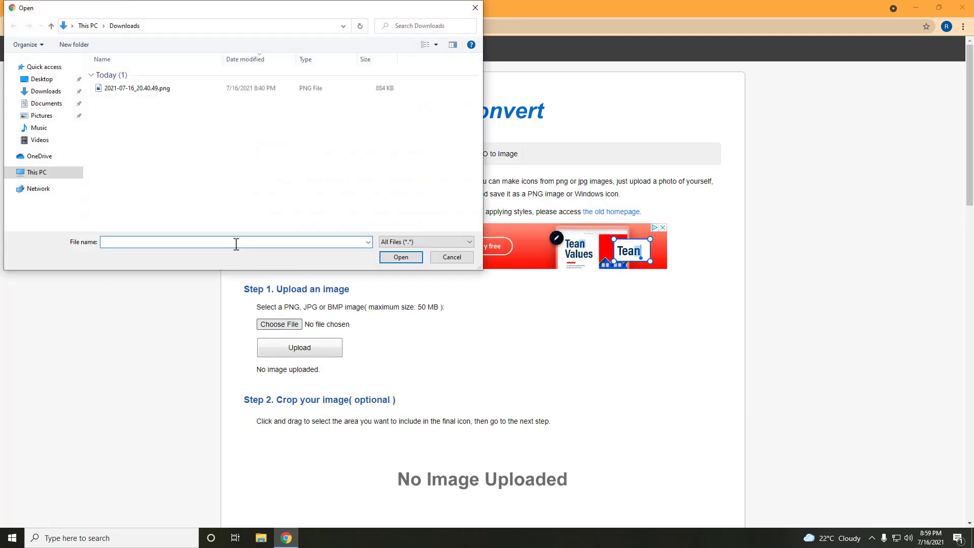
pyautogui.click(138, 92)
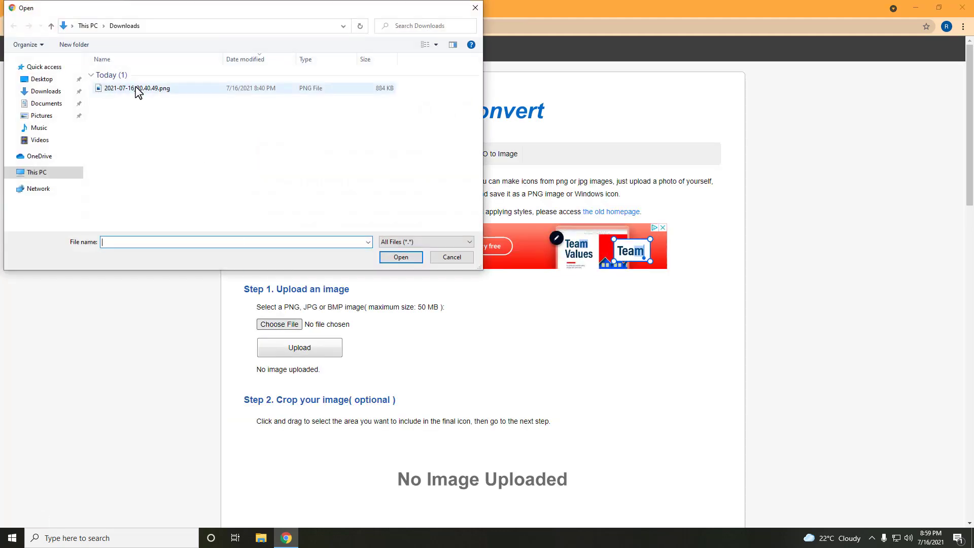
pyautogui.click(392, 258)
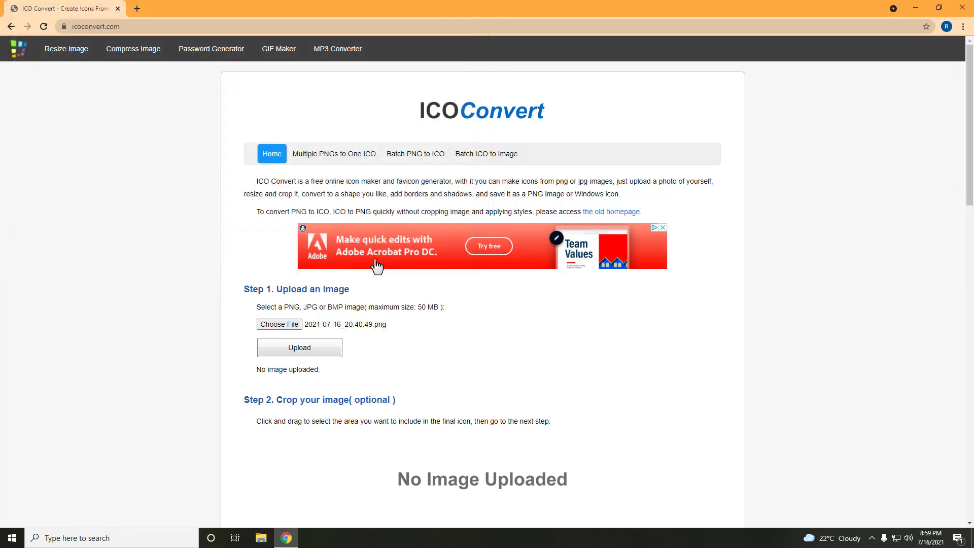
# - Upload the screenshot and set a 295×295 square crop around the yellow axolotl
pyautogui.click(297, 356)
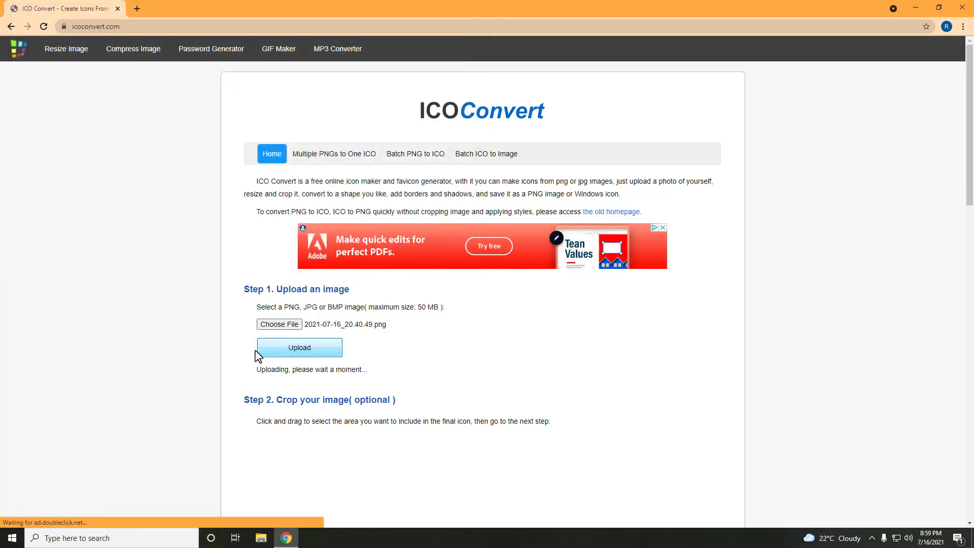
pyautogui.scroll(-2, 198, 355)
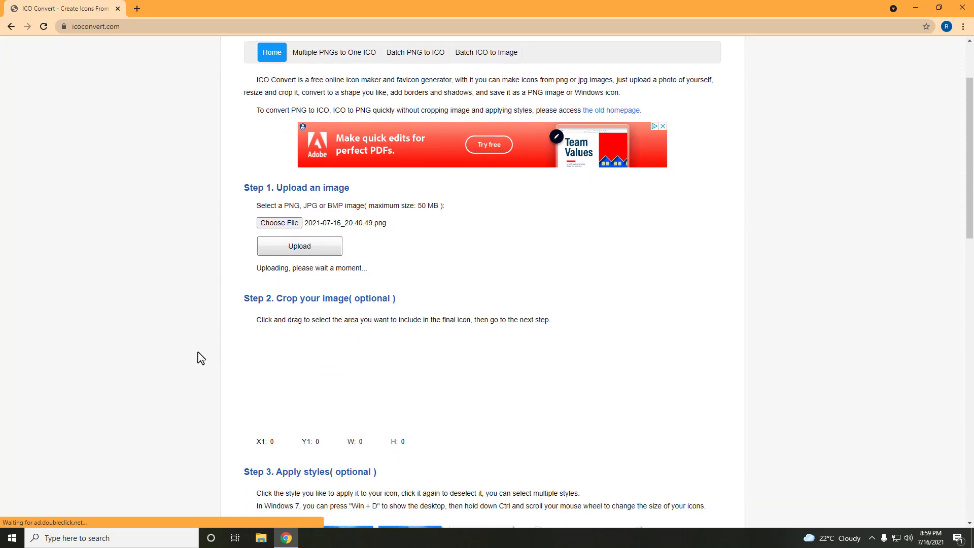
pyautogui.scroll(-1, 198, 358)
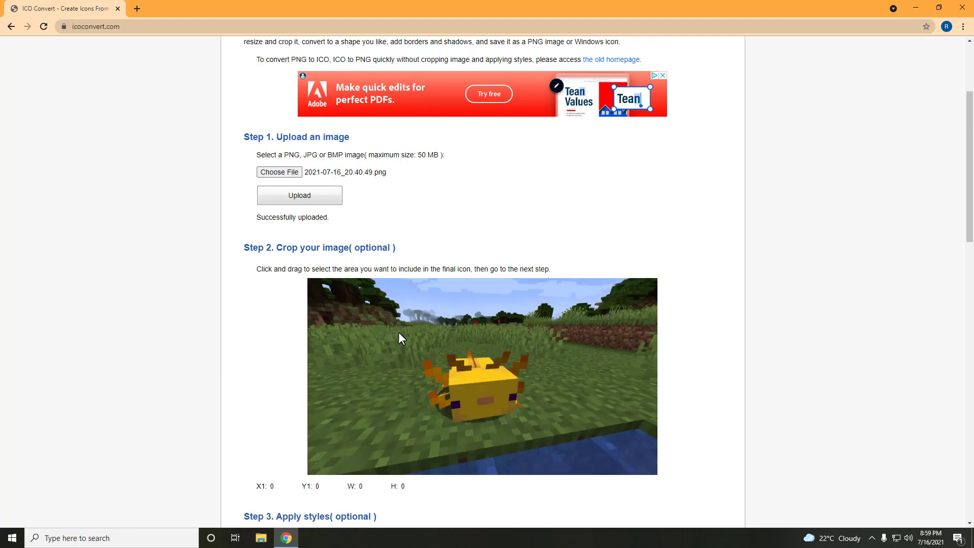
pyautogui.moveTo(397, 326)
pyautogui.mouseDown()
pyautogui.moveTo(543, 410)
pyautogui.moveTo(547, 402)
pyautogui.mouseUp()
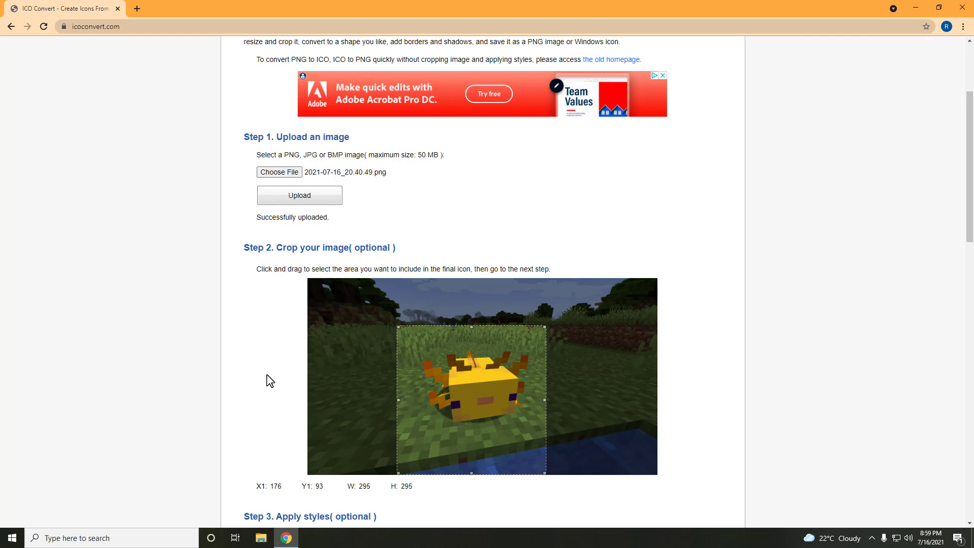
pyautogui.scroll(-1, 203, 382)
pyautogui.scroll(-2, 204, 383)
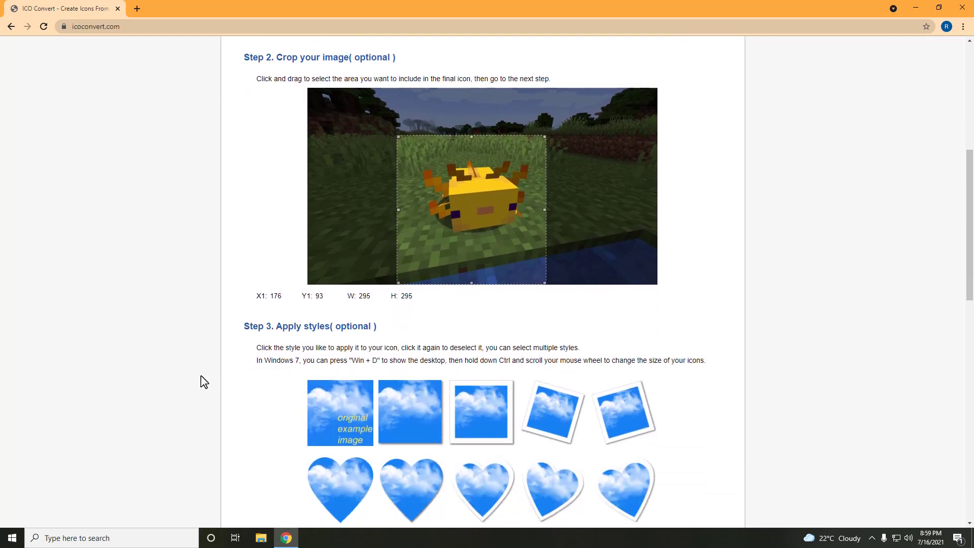
pyautogui.scroll(-1, 202, 382)
pyautogui.scroll(-1, 204, 382)
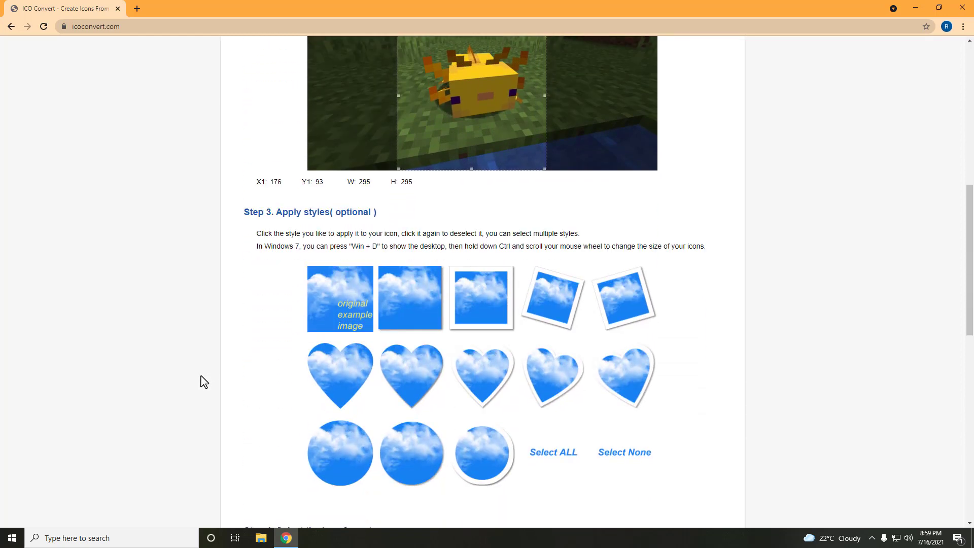
# - Apply the second circle style, convert to ICO, and download the .ico file
pyautogui.click(412, 449)
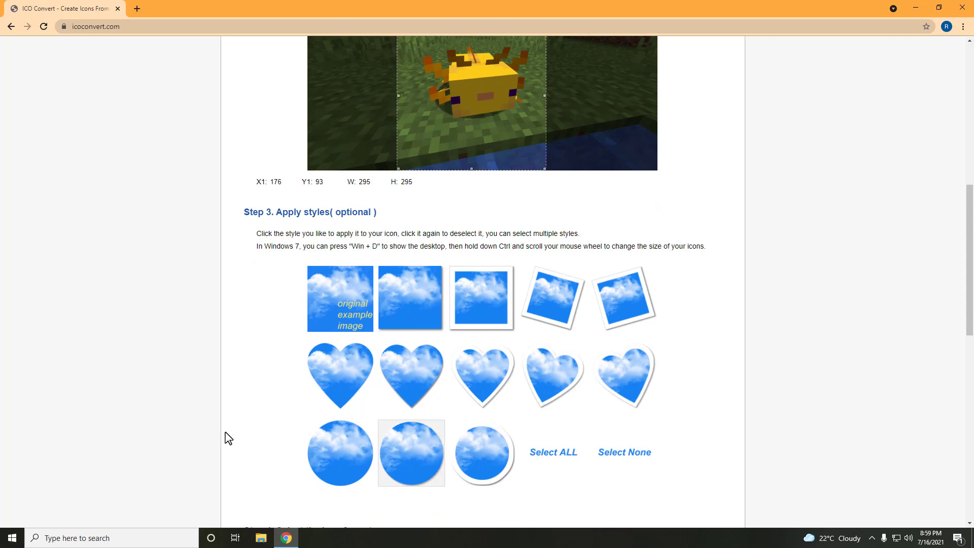
pyautogui.scroll(-2, 223, 437)
pyautogui.scroll(-1, 223, 437)
pyautogui.scroll(-1, 226, 438)
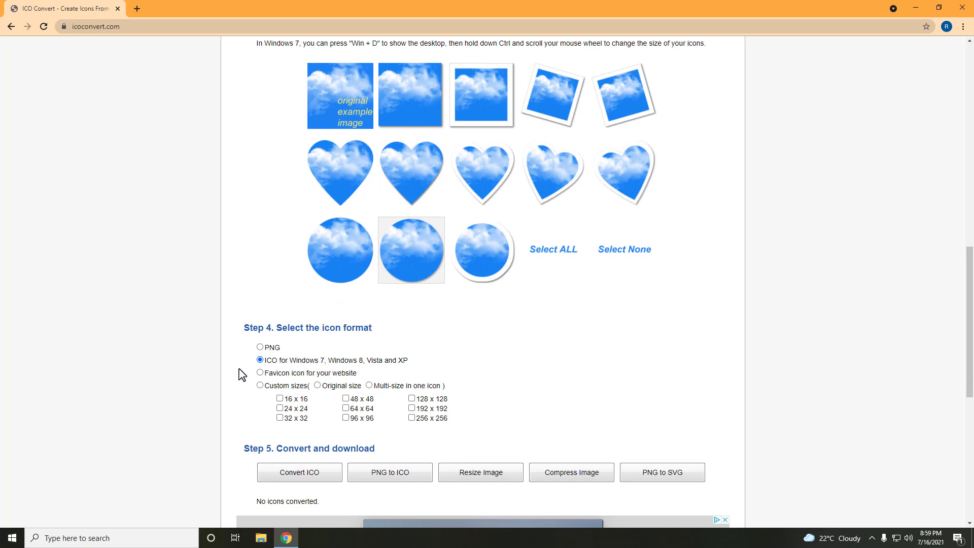
pyautogui.scroll(-2, 238, 373)
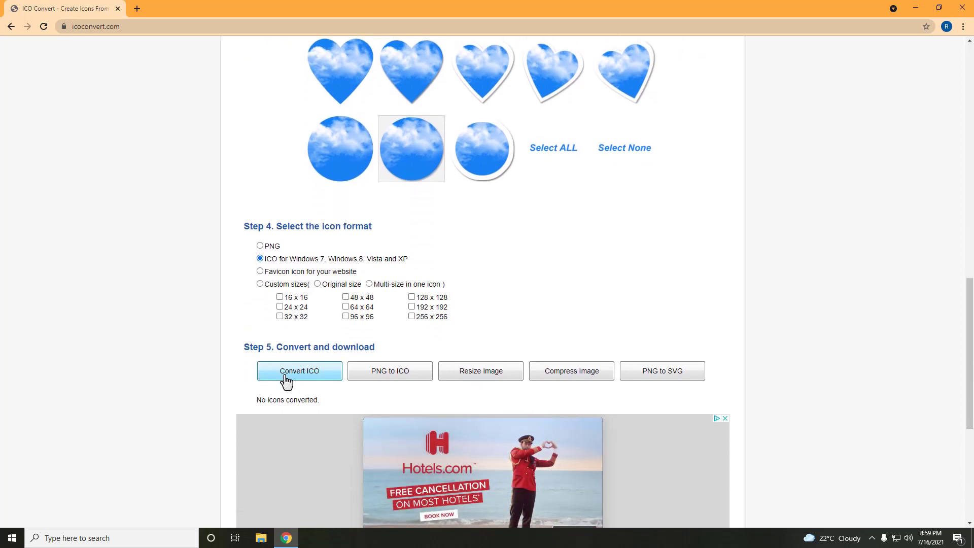
pyautogui.click(287, 381)
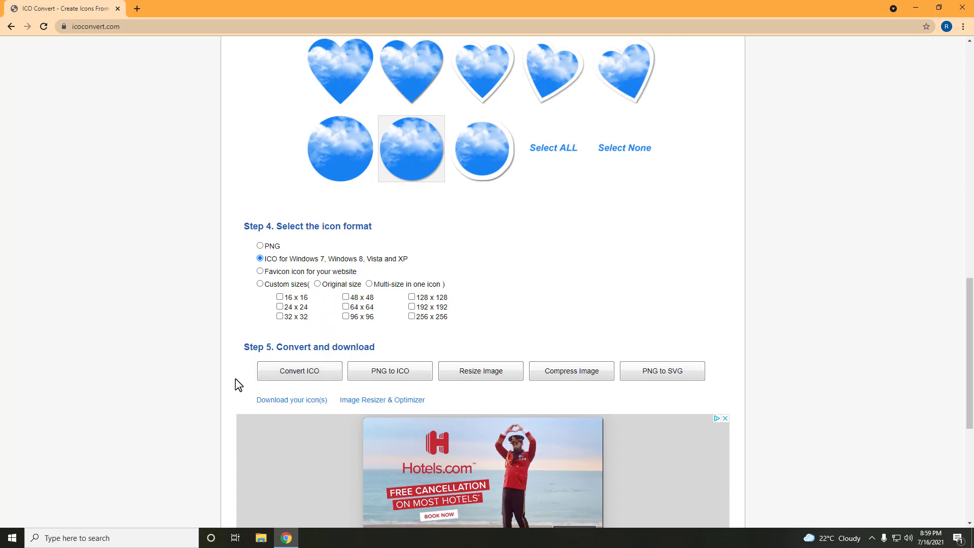
pyautogui.click(274, 405)
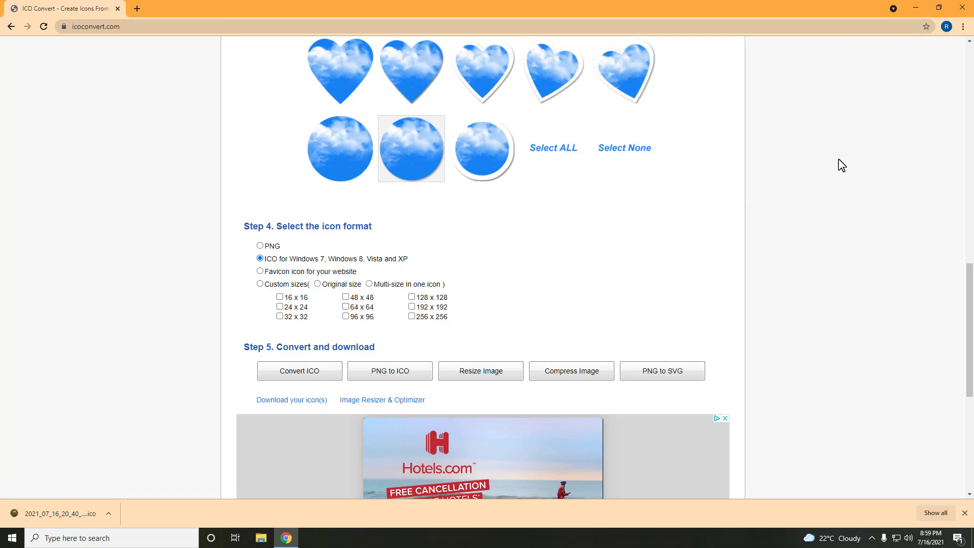
# - Close Chrome and open the Google Chrome desktop shortcut's Properties
pyautogui.click(965, 9)
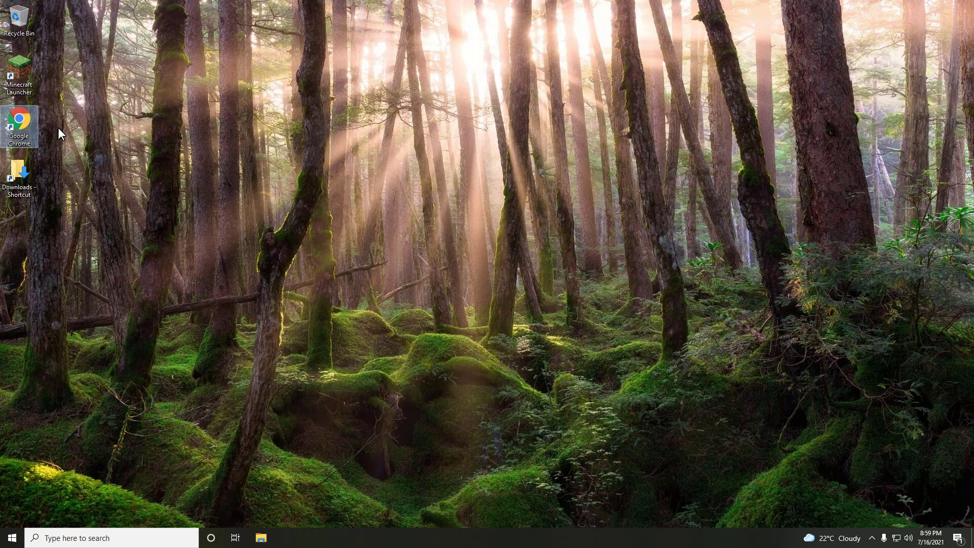
pyautogui.rightClick(24, 121)
pyautogui.click(49, 368)
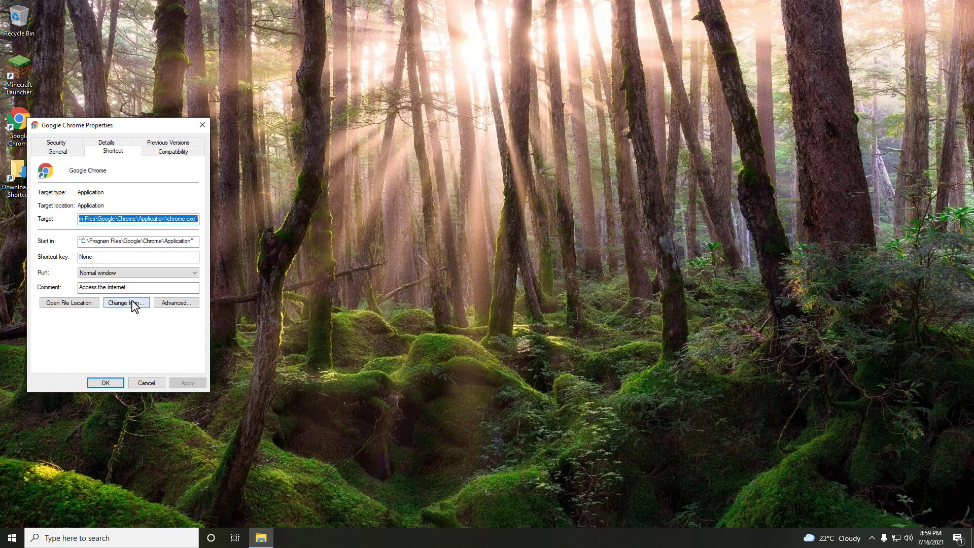
# - Browse to the downloaded axolotl .ico in Downloads and select it as the shortcut icon
pyautogui.click(125, 304)
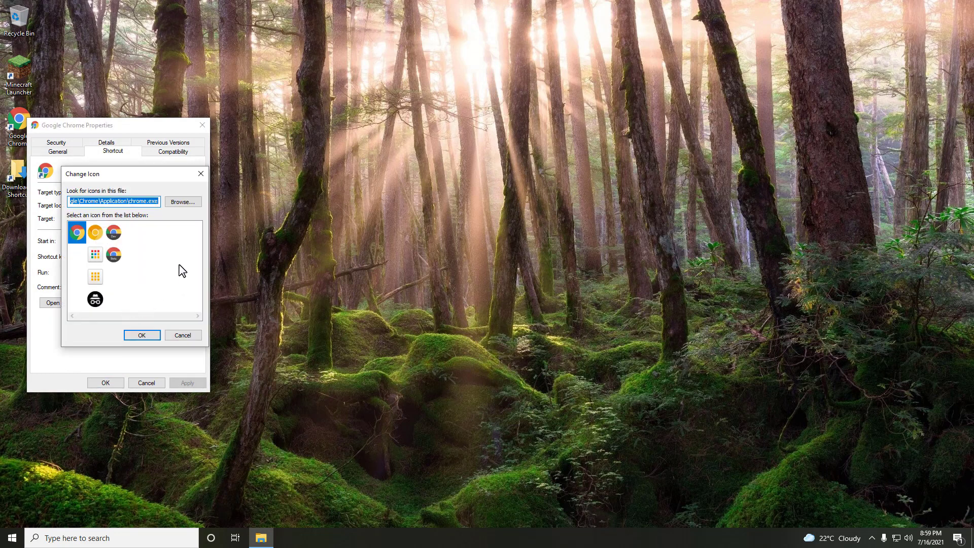
pyautogui.click(181, 204)
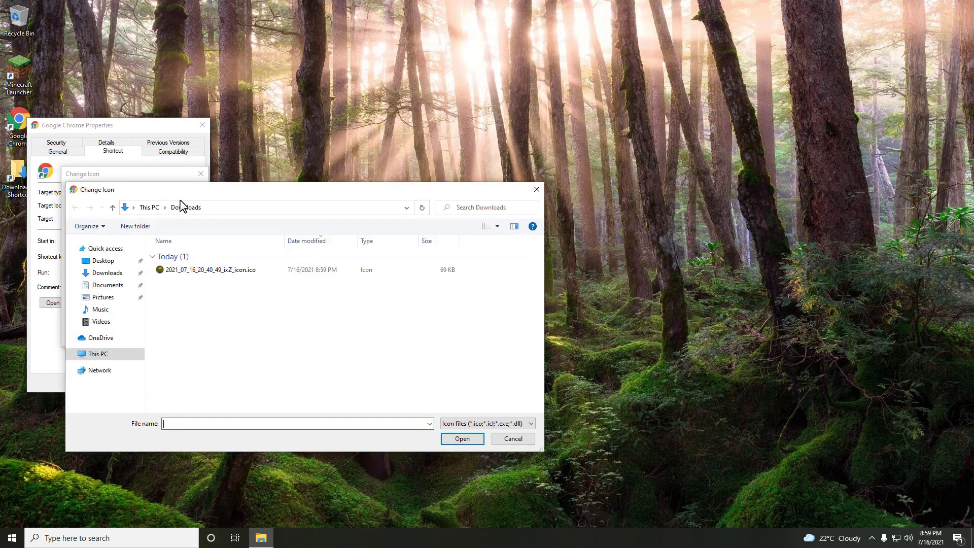
pyautogui.click(197, 276)
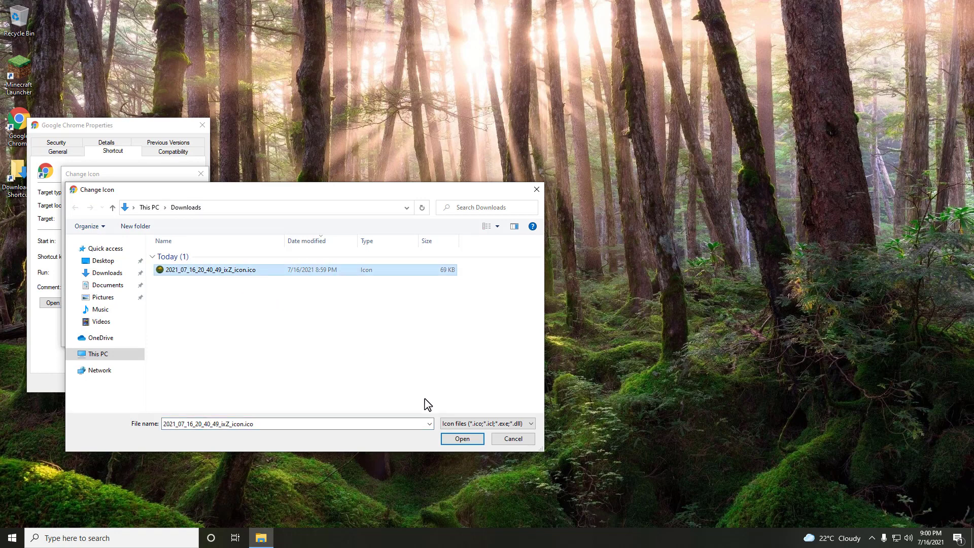
pyautogui.click(455, 441)
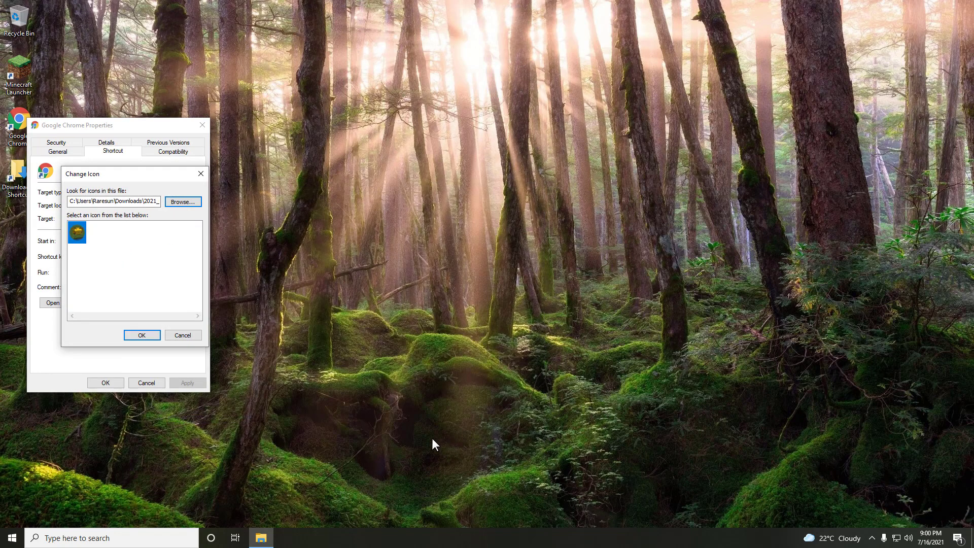
# - Accept the axolotl icon, apply it, and close the Google Chrome Properties dialog
pyautogui.click(139, 335)
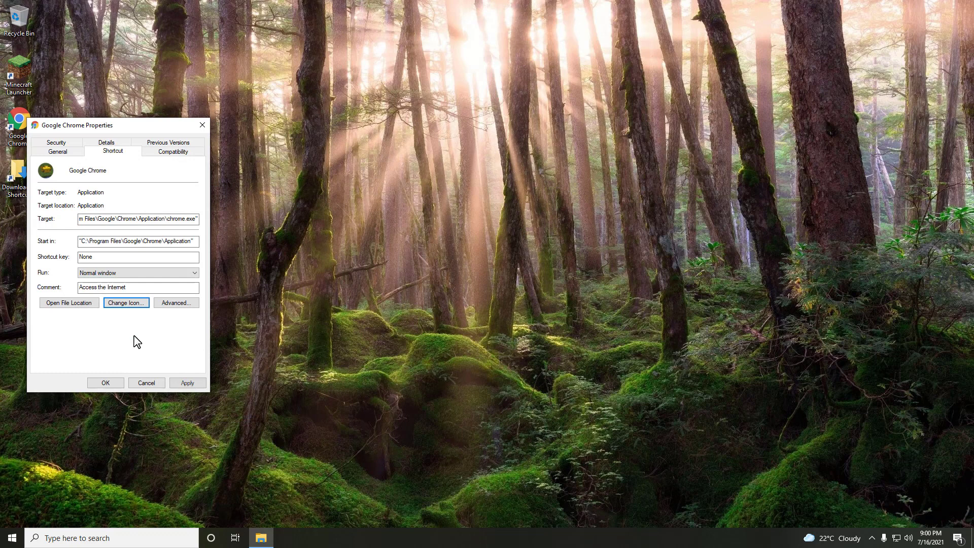
pyautogui.click(187, 382)
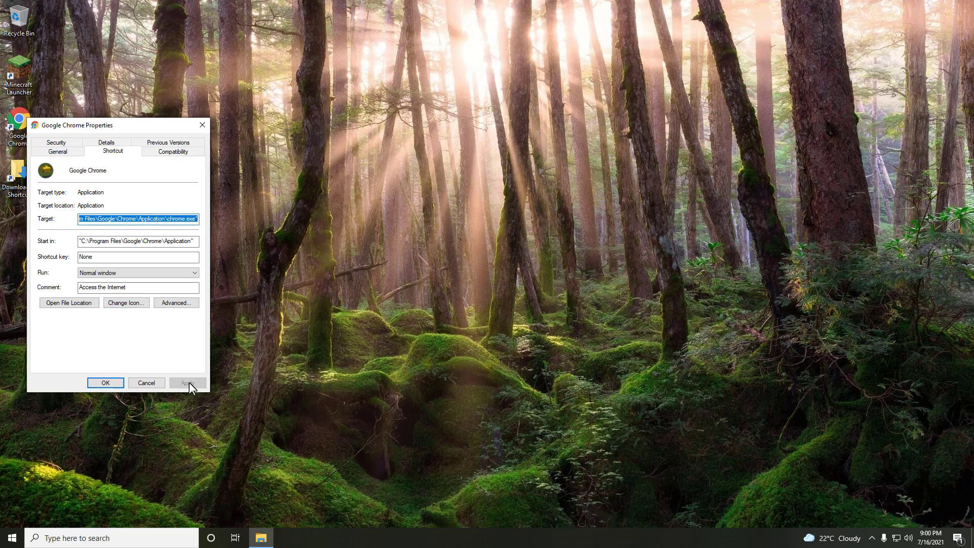
pyautogui.click(107, 383)
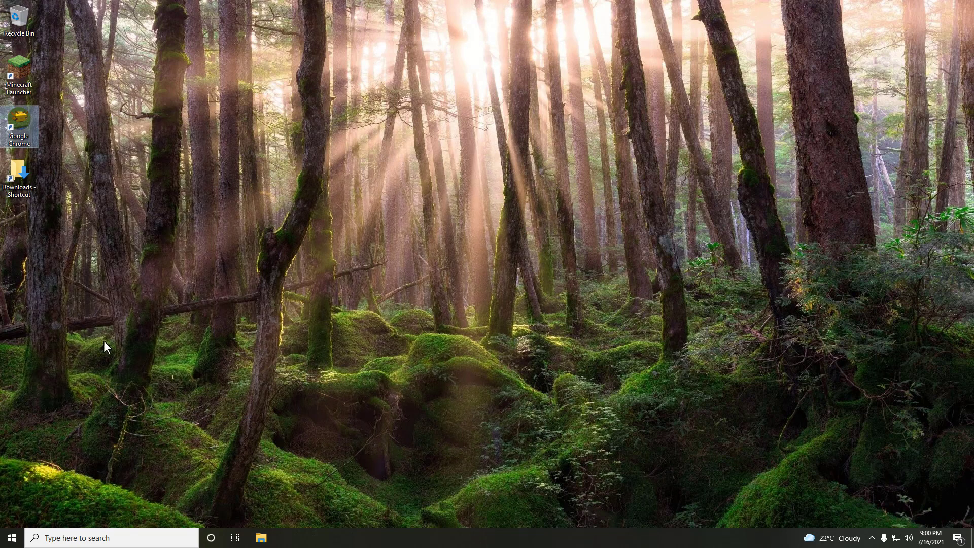